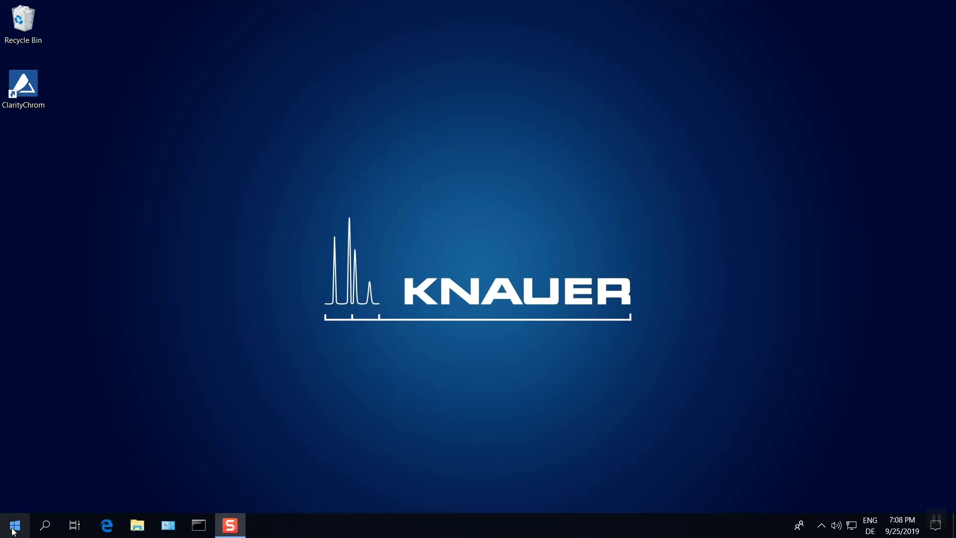
Launch the OQ Validation Wizard from the ClarityChrom group in the Start menu
{"action": "left_click", "coordinate": [13, 528]}
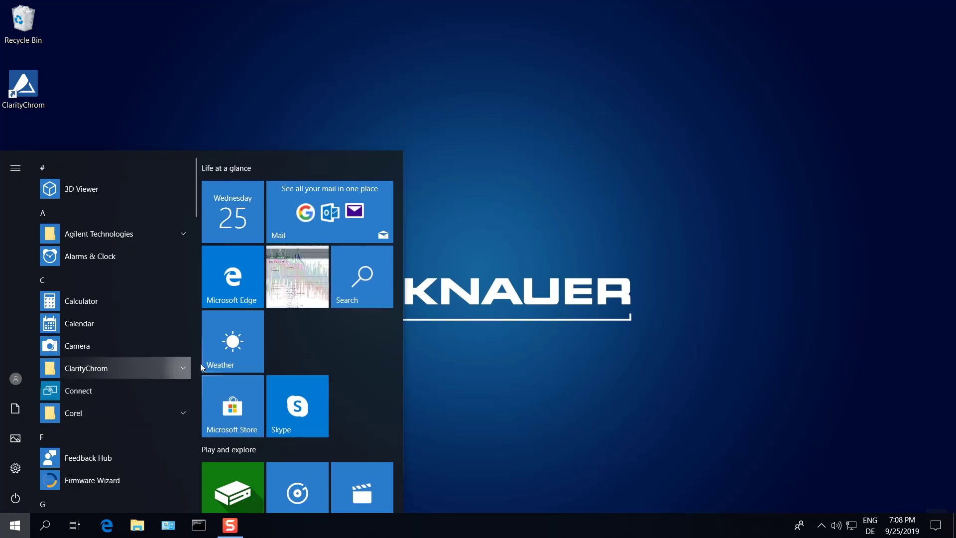
{"action": "left_click", "coordinate": [183, 369]}
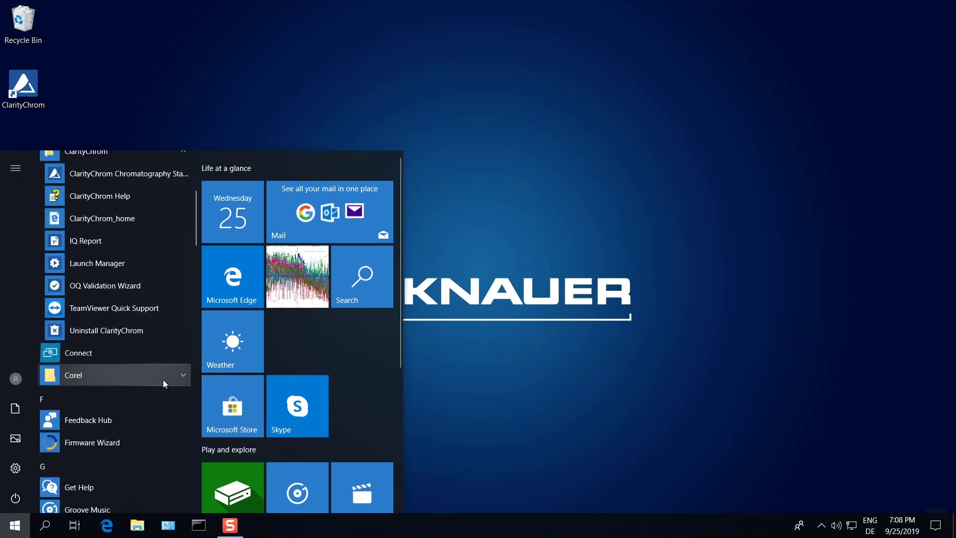
{"action": "left_click", "coordinate": [103, 294]}
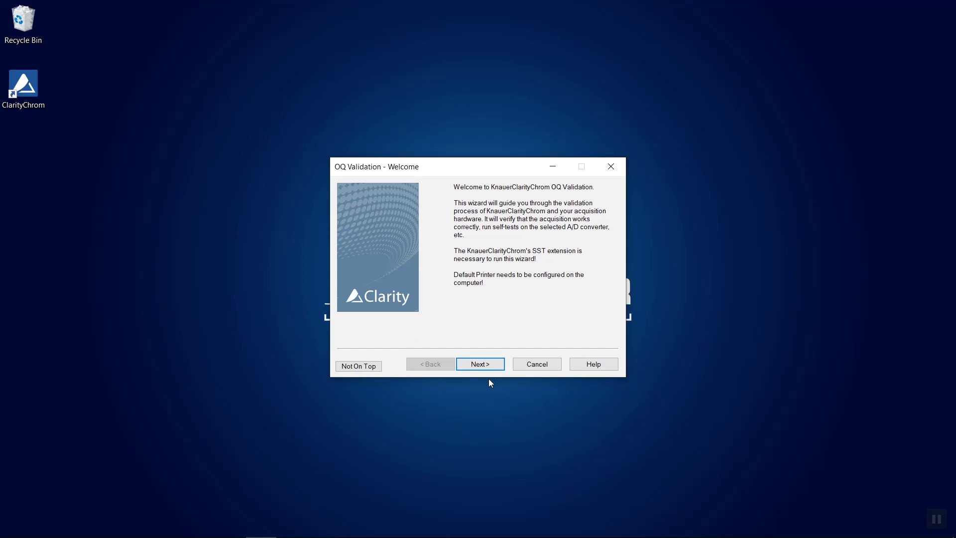
Pick 'Validation with a Virtual detector (SW Validation only)' and continue to project naming
{"action": "left_click", "coordinate": [497, 365]}
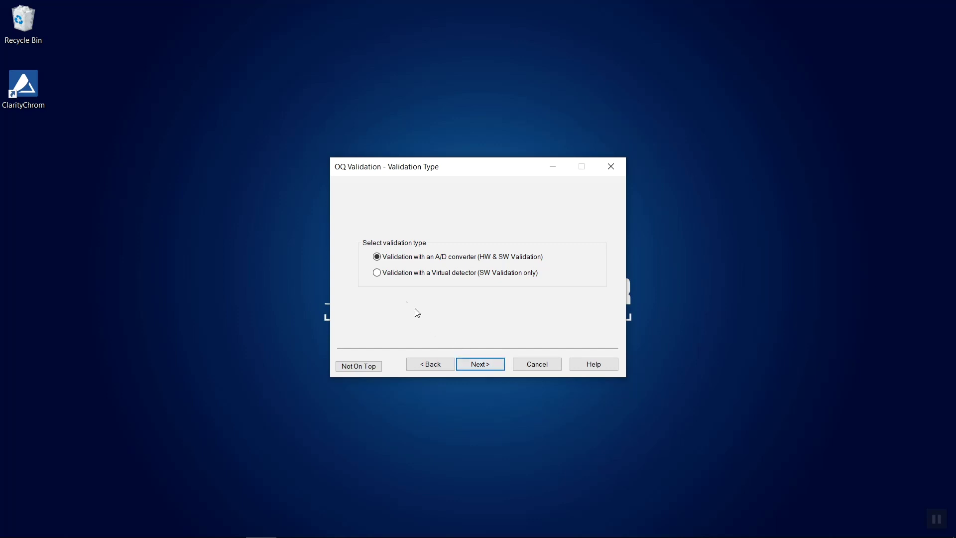
{"action": "left_click", "coordinate": [377, 274]}
{"action": "left_click", "coordinate": [479, 364]}
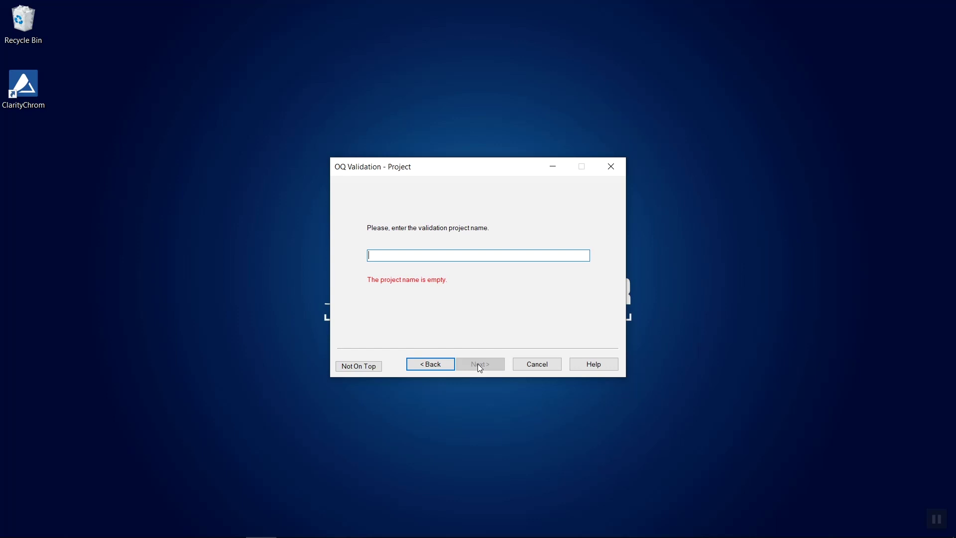
{"action": "type", "text": "OQ"}
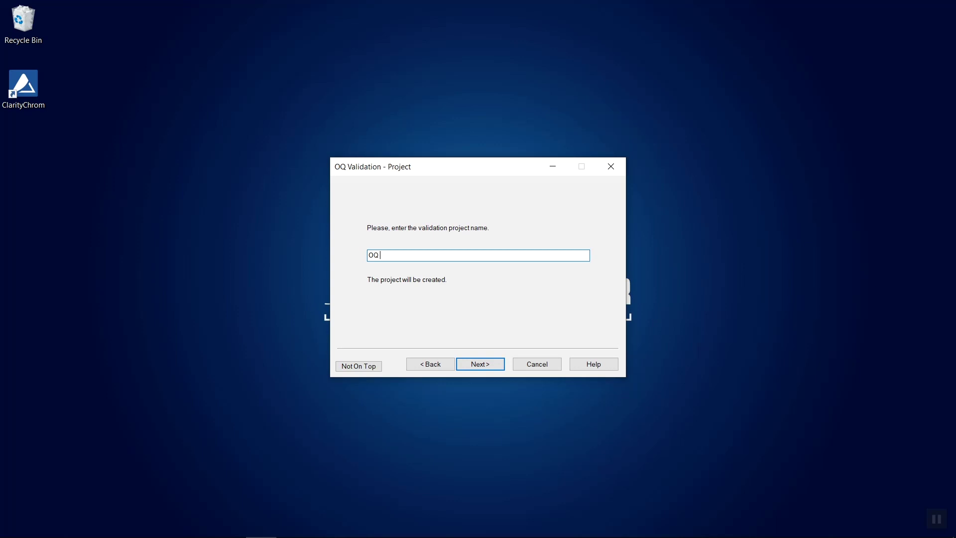
{"action": "type", "text": " Test"}
Advance through the summary page with project 'OQ Test' and launch validation
{"action": "left_click", "coordinate": [482, 366]}
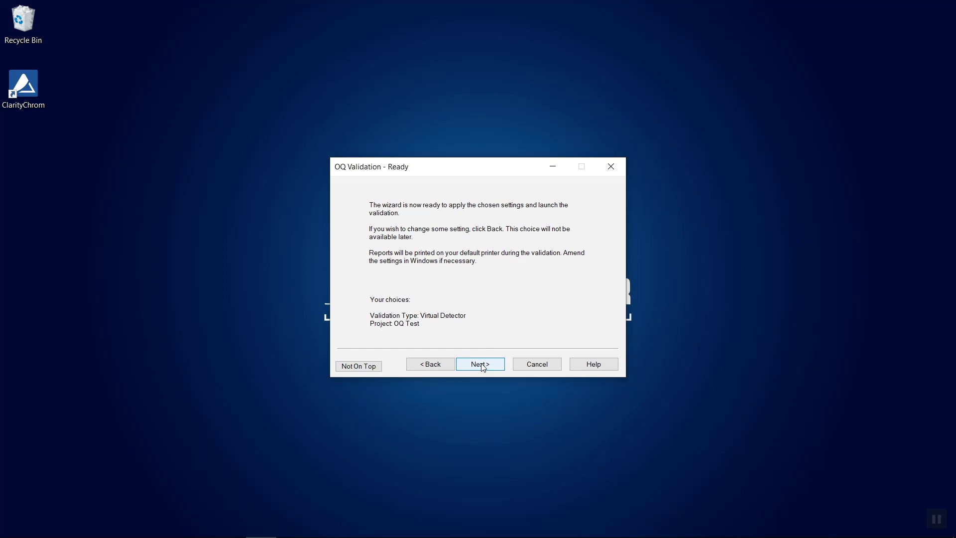
{"action": "left_click", "coordinate": [482, 366]}
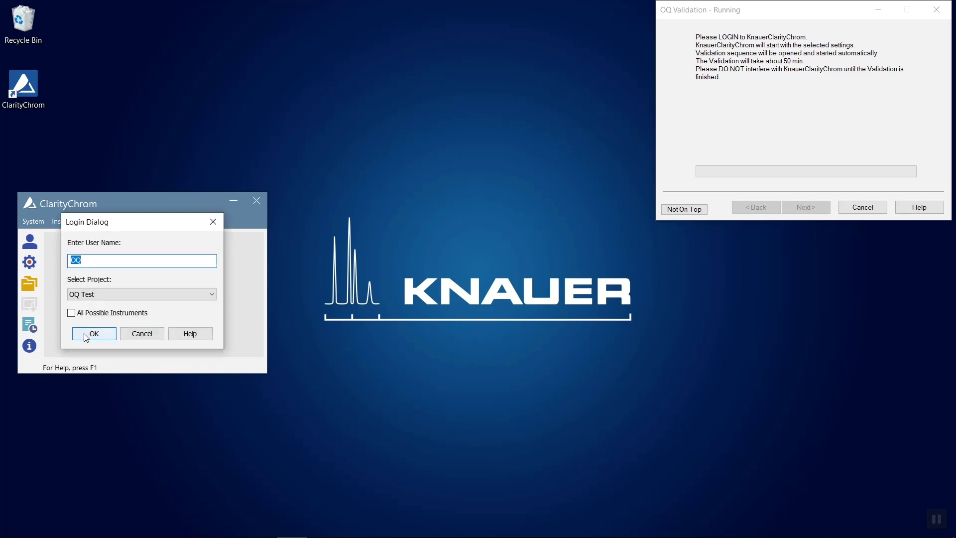
Confirm the ClarityChrom login to project 'OQ Test' so the OQ_SEQ sequence runs
{"action": "left_click", "coordinate": [84, 333]}
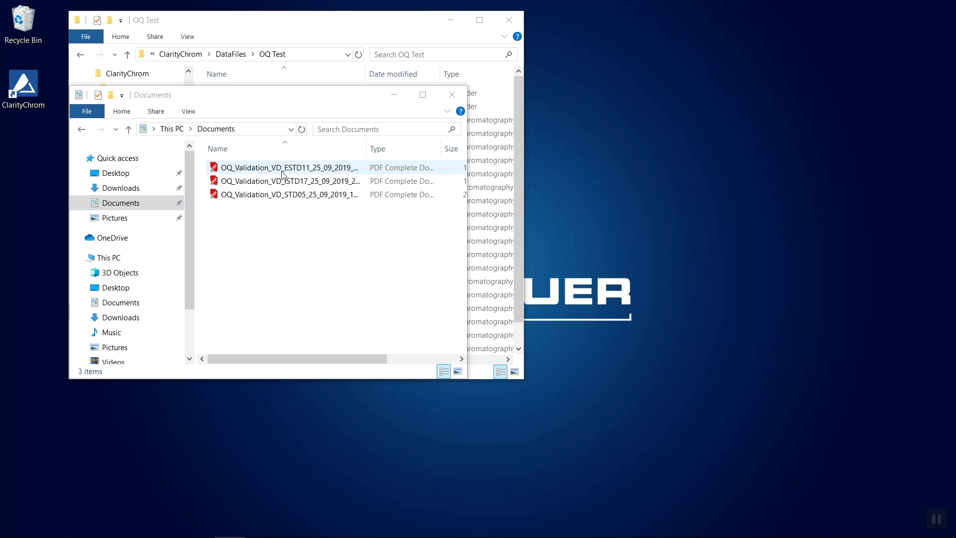
Open the OQ_Validation_VD_STD05 PDF report from Documents
{"action": "double_click", "coordinate": [276, 197]}
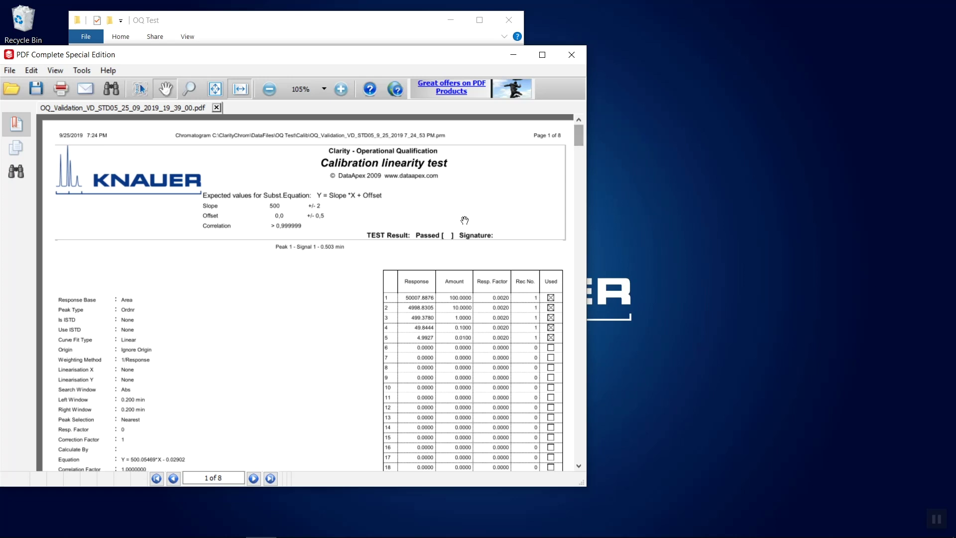
{"action": "left_click_drag", "start_coordinate": [581, 138], "coordinate": [577, 213]}
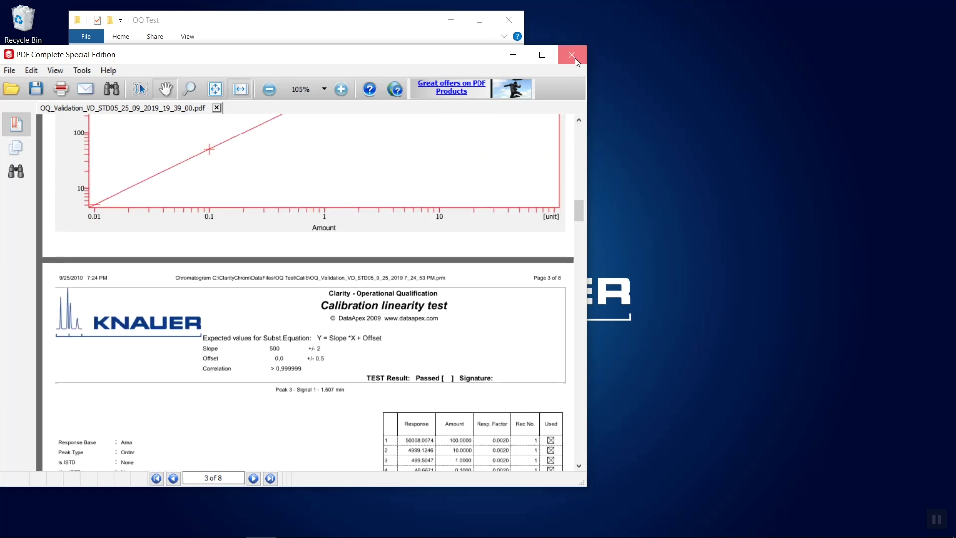
Close the STD05 calibration linearity report after reviewing it to page 3
{"action": "left_click", "coordinate": [575, 60]}
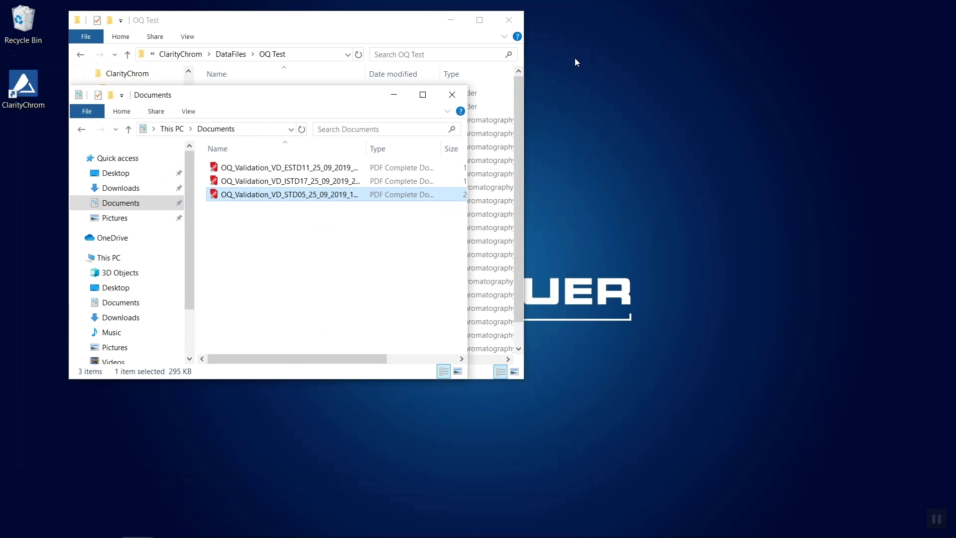
Bring forward the OQ Test folder window showing Calib, Data and method files
{"action": "left_click", "coordinate": [337, 21]}
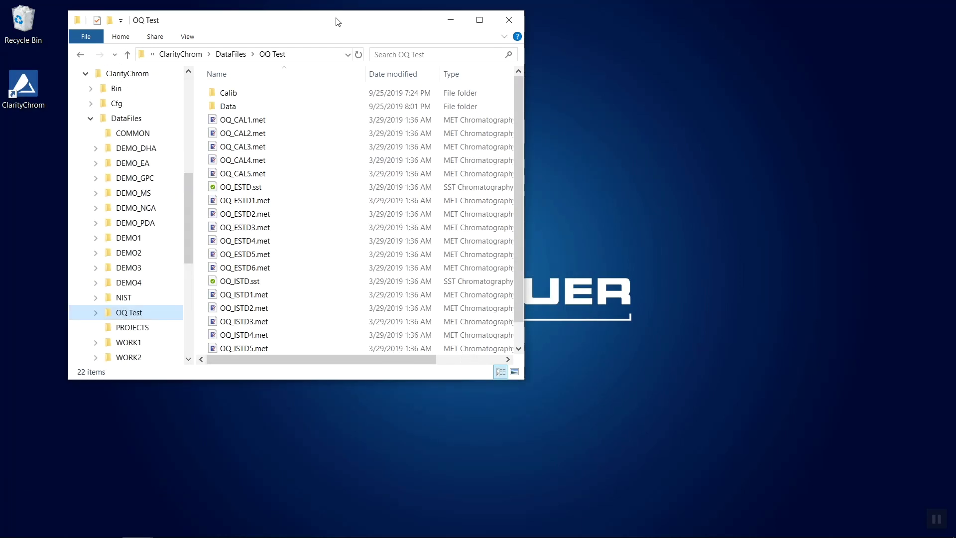